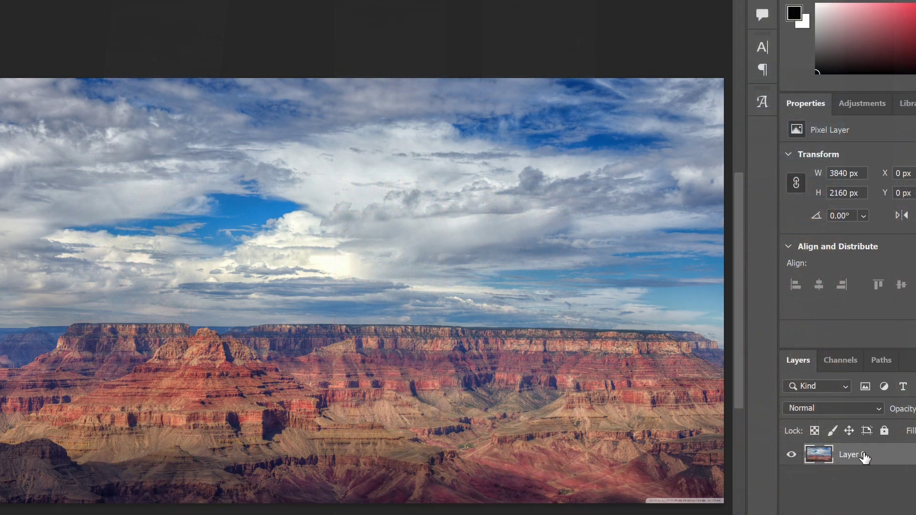
# Step: Rename the photo layer from Layer 0 to 'Sky BG'
pyautogui.doubleClick(866, 457)
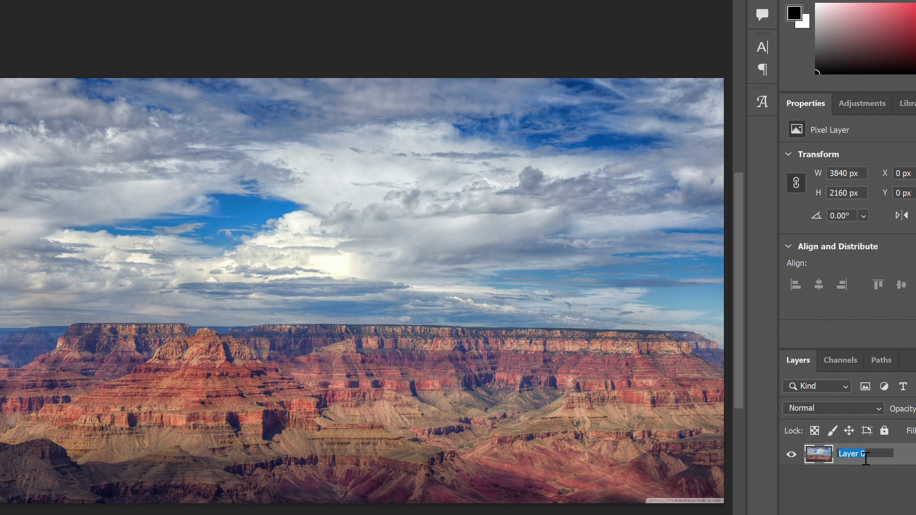
pyautogui.write('Sky BG')
pyautogui.press('Return')
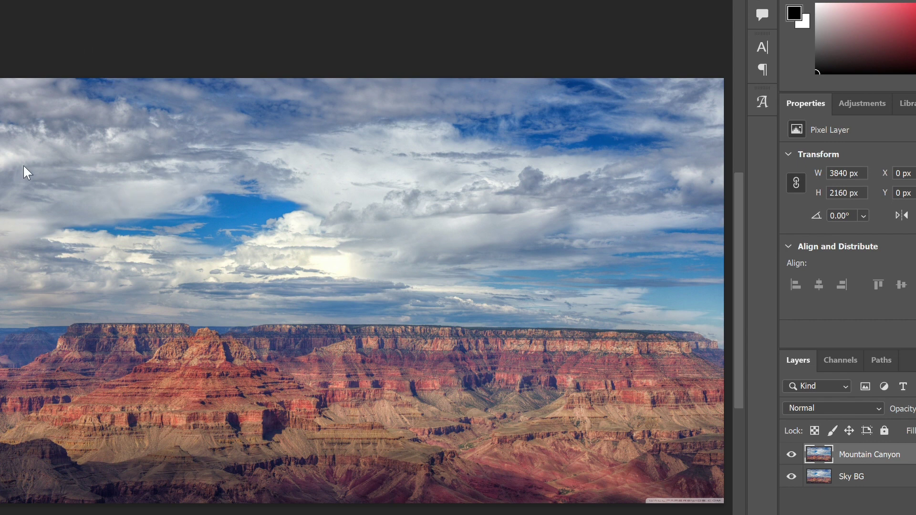
# Step: Select and delete the sky on Mountain Canyon, check it against Sky BG, then deselect
pyautogui.moveTo(29, 205)
pyautogui.mouseDown()
pyautogui.moveTo(344, 123)
pyautogui.moveTo(649, 227)
pyautogui.mouseUp()
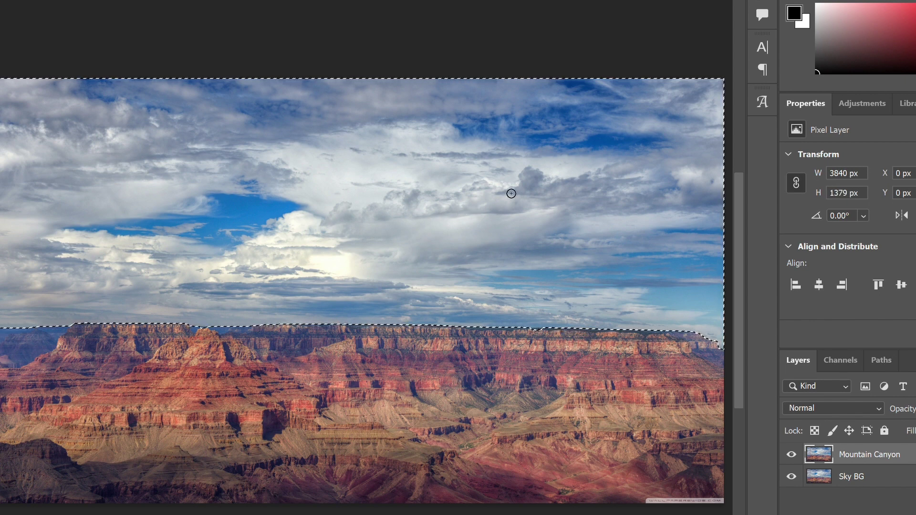
pyautogui.press('Delete')
pyautogui.click(792, 476)
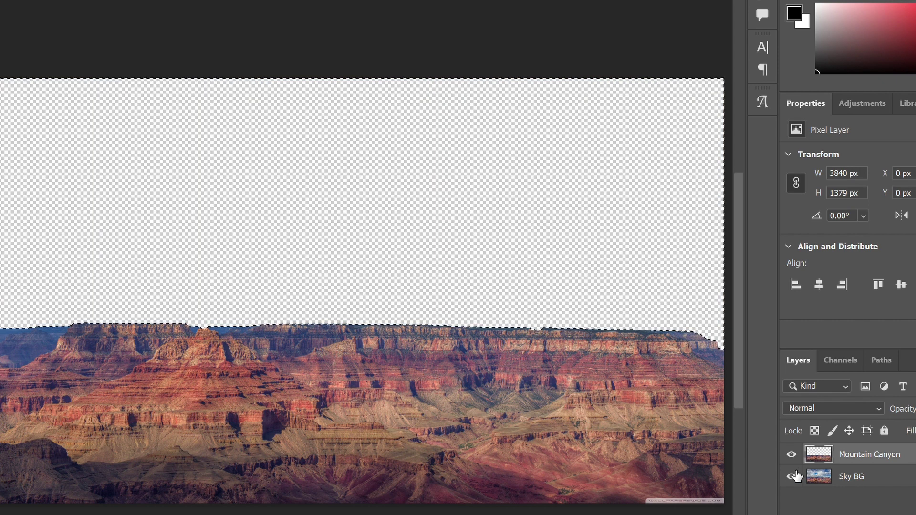
pyautogui.click(793, 477)
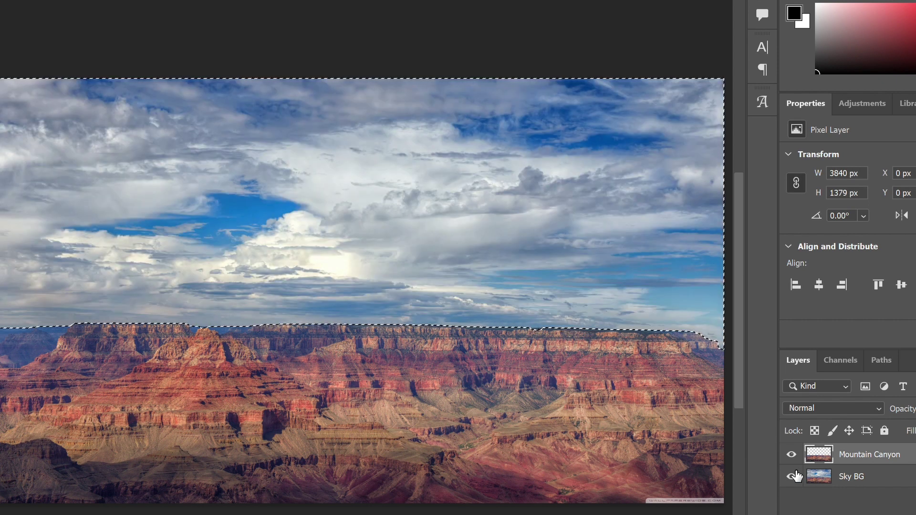
pyautogui.press('Delete')
pyautogui.hotkey('ctrl', 'd')
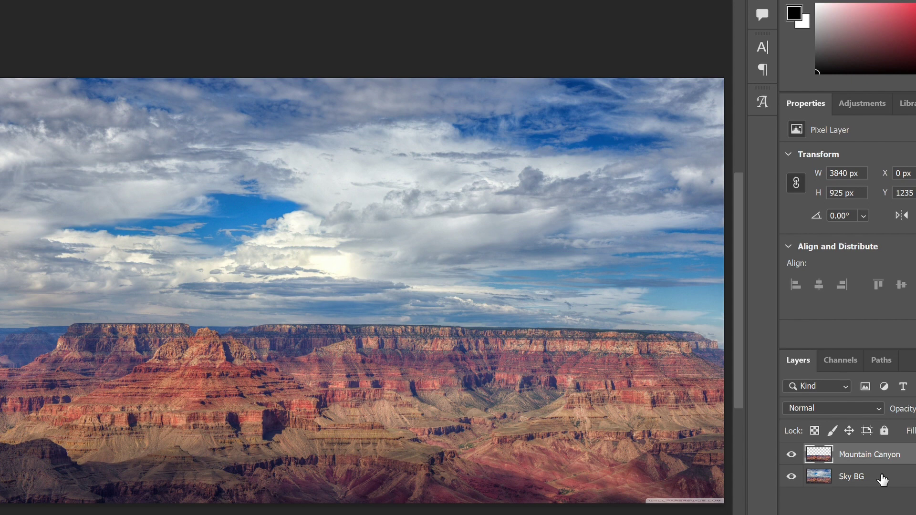
# Step: Lasso Sky BG's canyon area below a wavy line and content-aware fill it with clouds
pyautogui.click(884, 479)
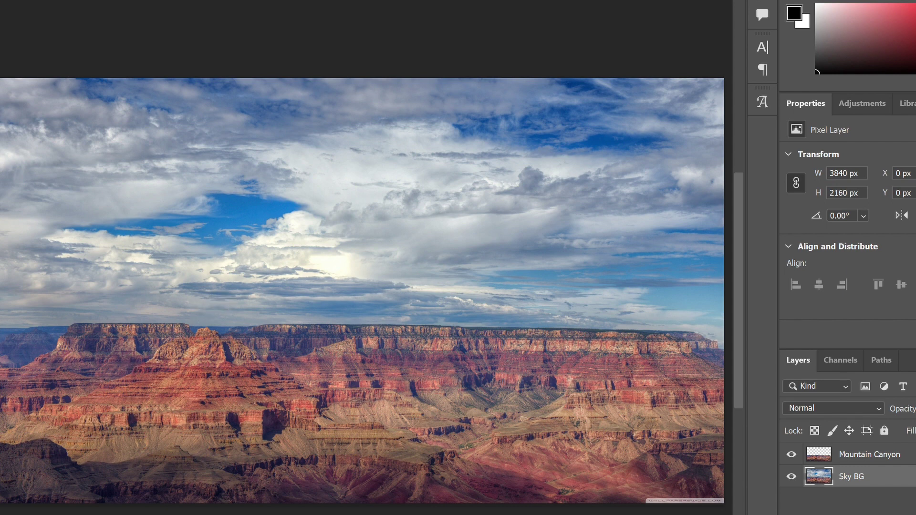
pyautogui.moveTo(1, 310)
pyautogui.mouseDown()
pyautogui.moveTo(742, 293)
pyautogui.moveTo(1, 511)
pyautogui.mouseUp()
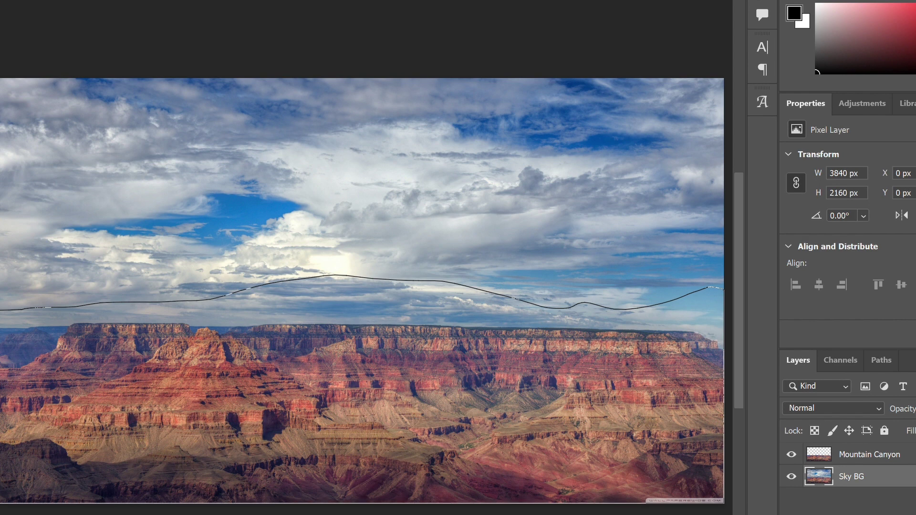
pyautogui.moveTo(1, 510); pyautogui.dragTo(1, 311)
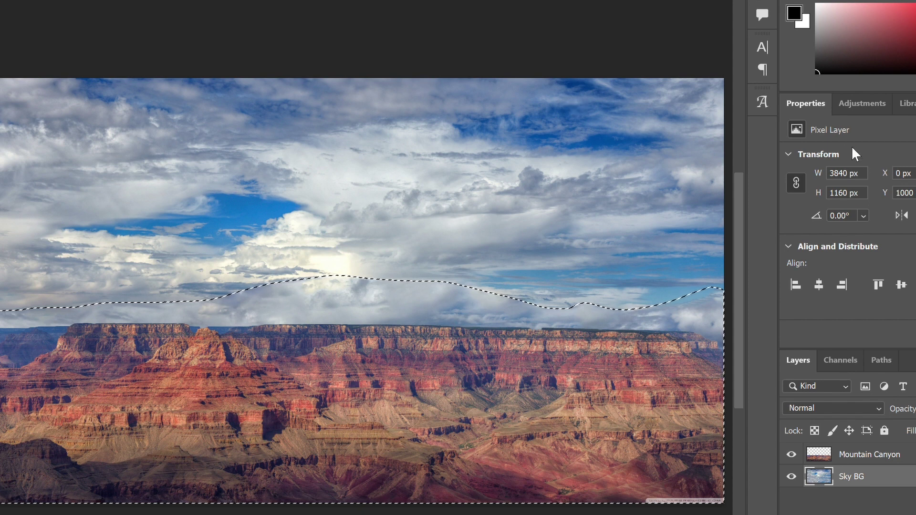
pyautogui.click(791, 477)
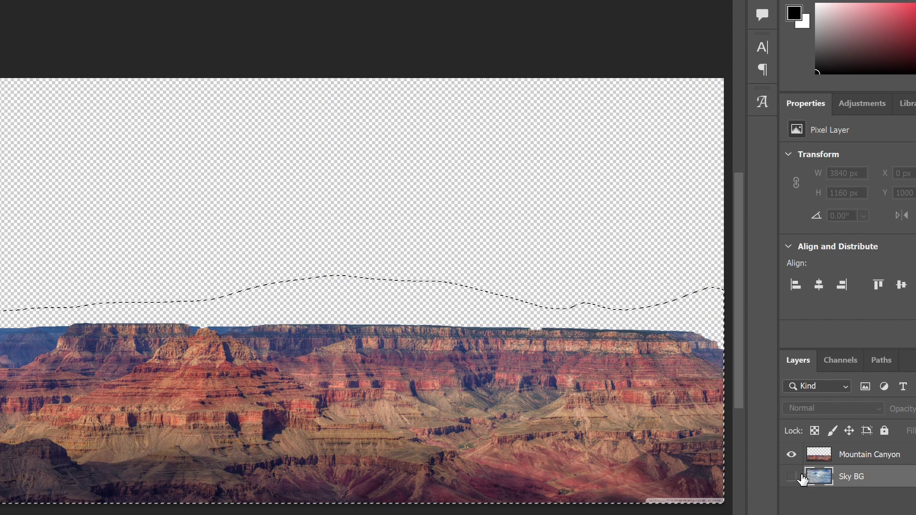
pyautogui.click(791, 476)
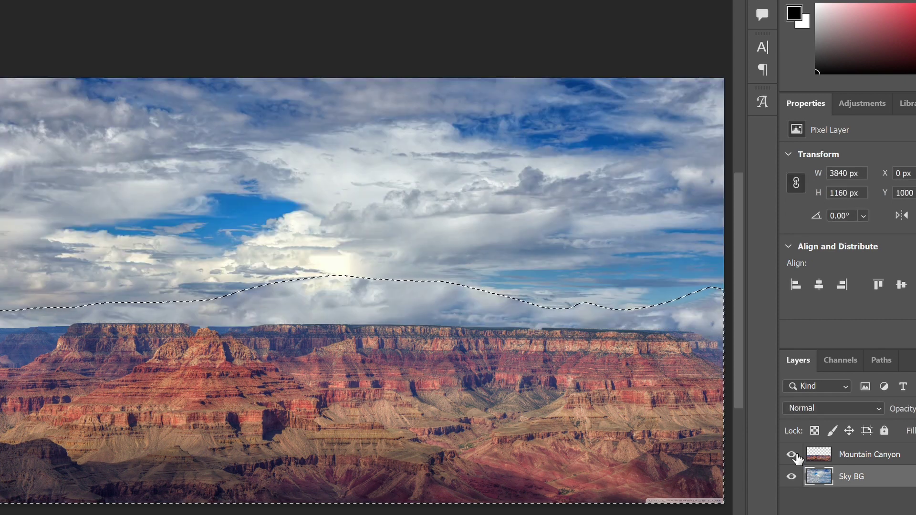
pyautogui.click(796, 456)
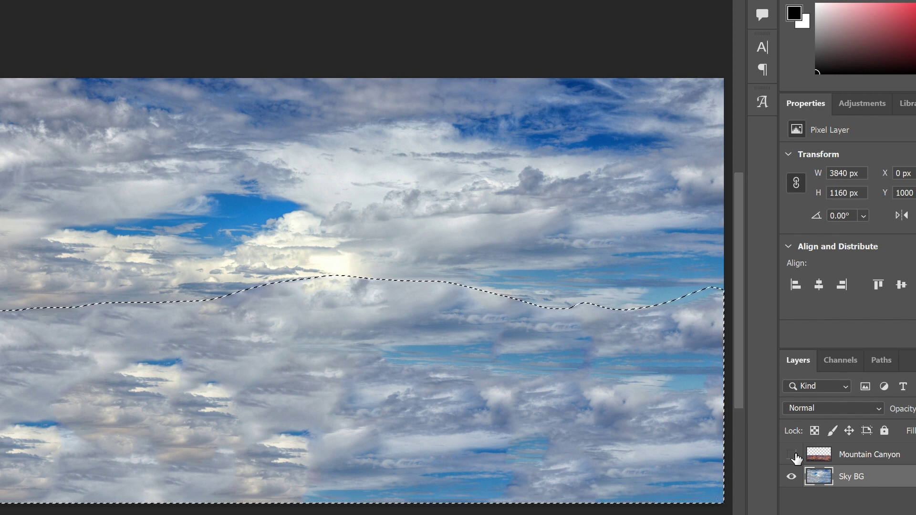
pyautogui.hotkey('ctrl', 'd')
pyautogui.click(792, 456)
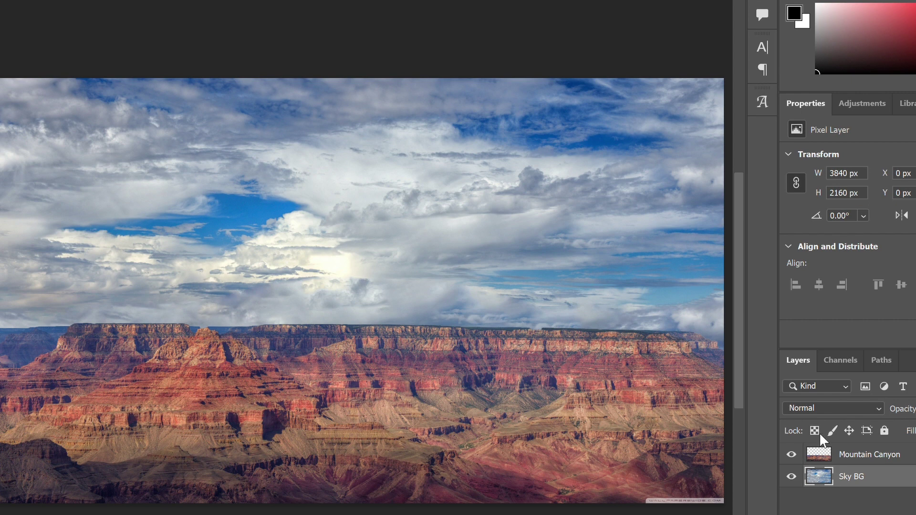
# Step: Make Mountain Canyon a smart object, create a video timeline, and expand Sky BG's track
pyautogui.click(865, 457)
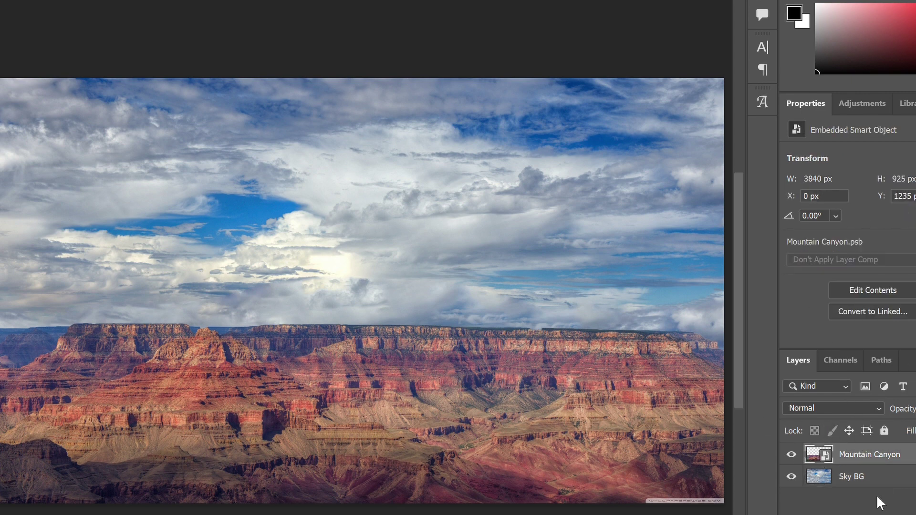
pyautogui.click(860, 478)
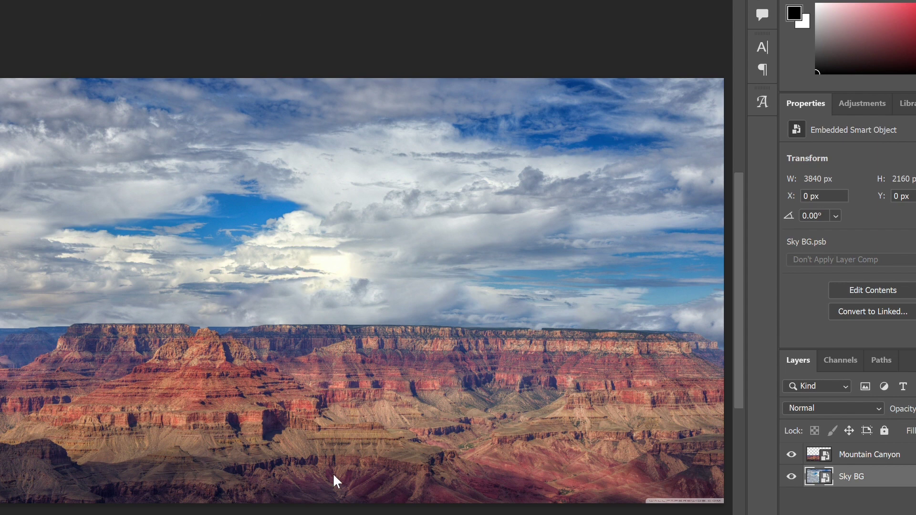
pyautogui.scroll(-2, 334, 473)
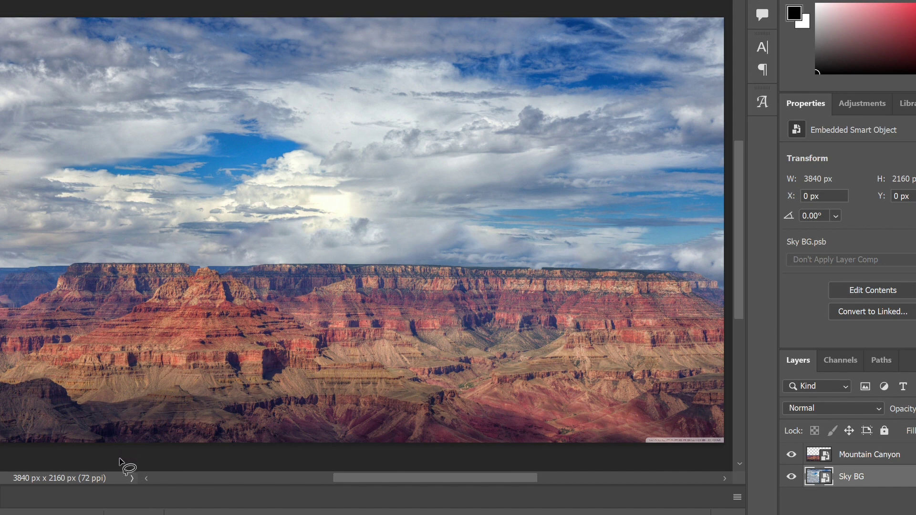
pyautogui.moveTo(121, 487); pyautogui.dragTo(107, 329)
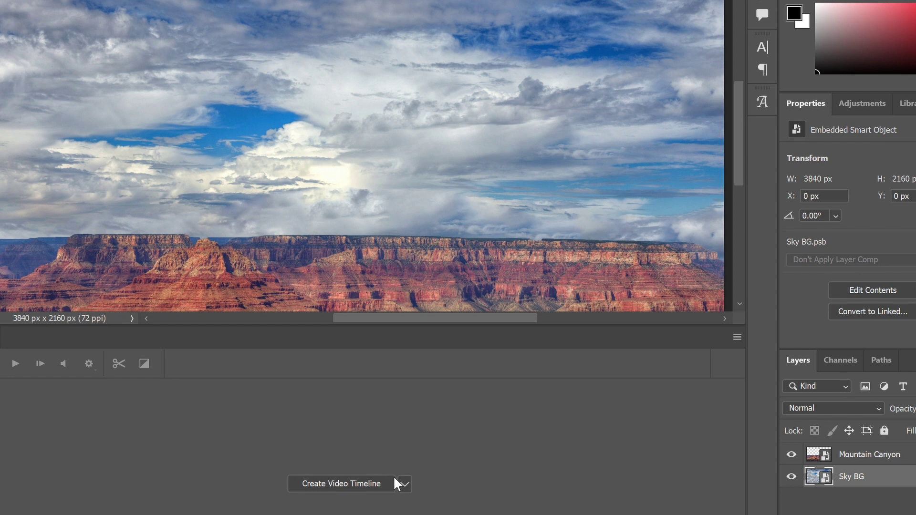
pyautogui.click(374, 483)
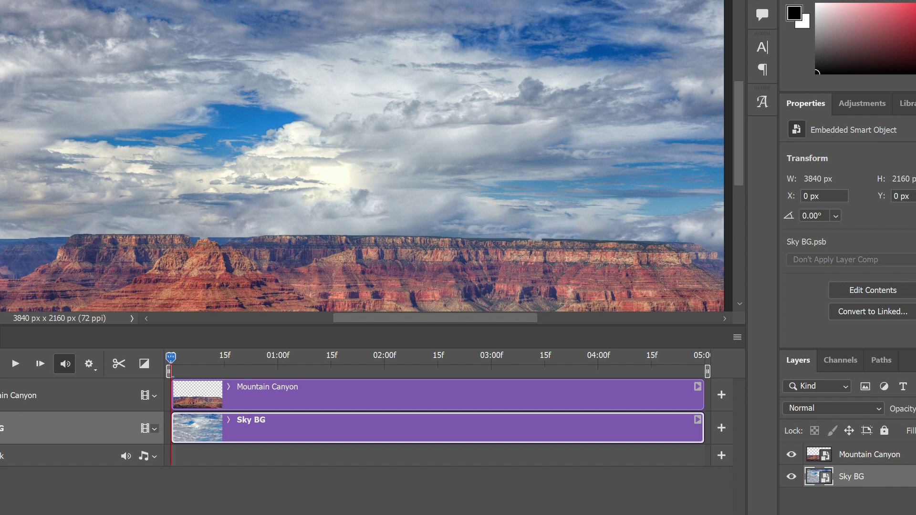
pyautogui.click(229, 420)
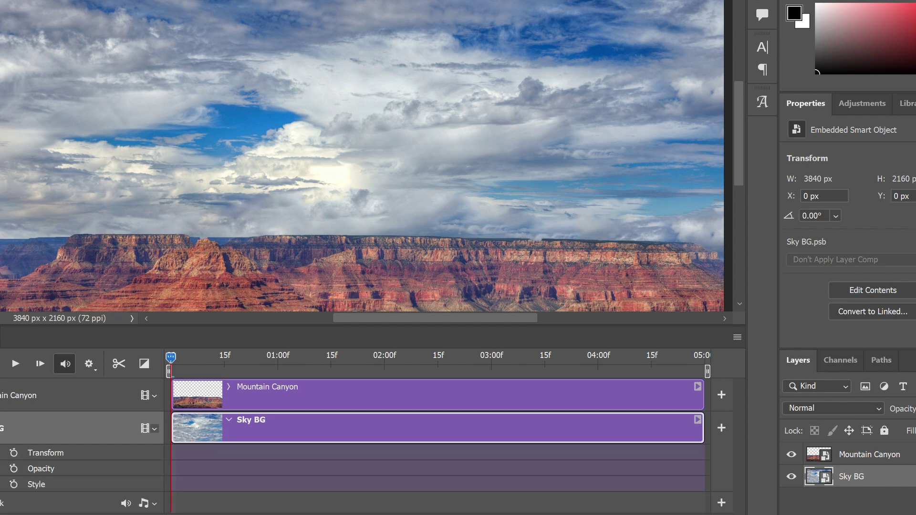
# Step: Try and undo a Sky BG enlargement, then set Sky BG's starting Transform keyframe
pyautogui.click(12, 452)
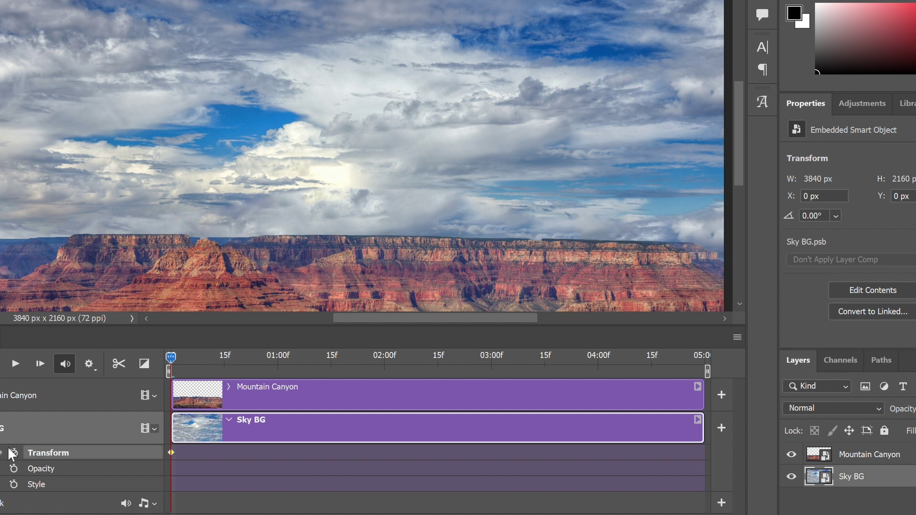
pyautogui.click(9, 451)
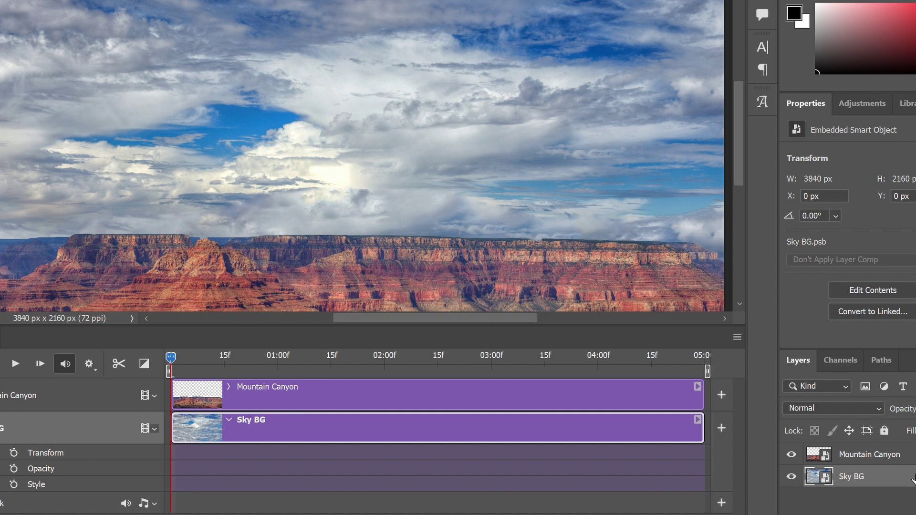
pyautogui.hotkey('ctrl', 't')
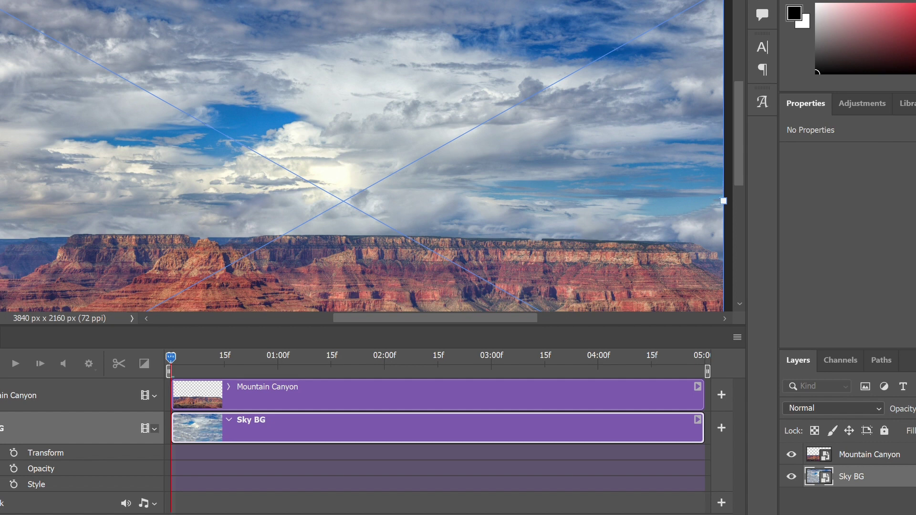
pyautogui.moveTo(5, 201); pyautogui.dragTo(5, 191)
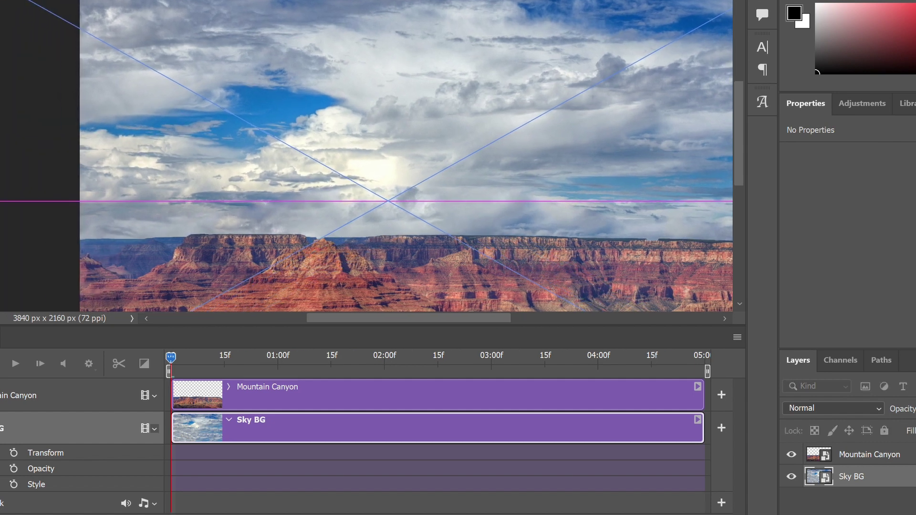
pyautogui.moveTo(5, 191)
pyautogui.mouseDown()
pyautogui.moveTo(131, 127)
pyautogui.moveTo(142, 136)
pyautogui.moveTo(207, 139)
pyautogui.moveTo(239, 126)
pyautogui.moveTo(254, 83)
pyautogui.moveTo(314, 26)
pyautogui.mouseUp()
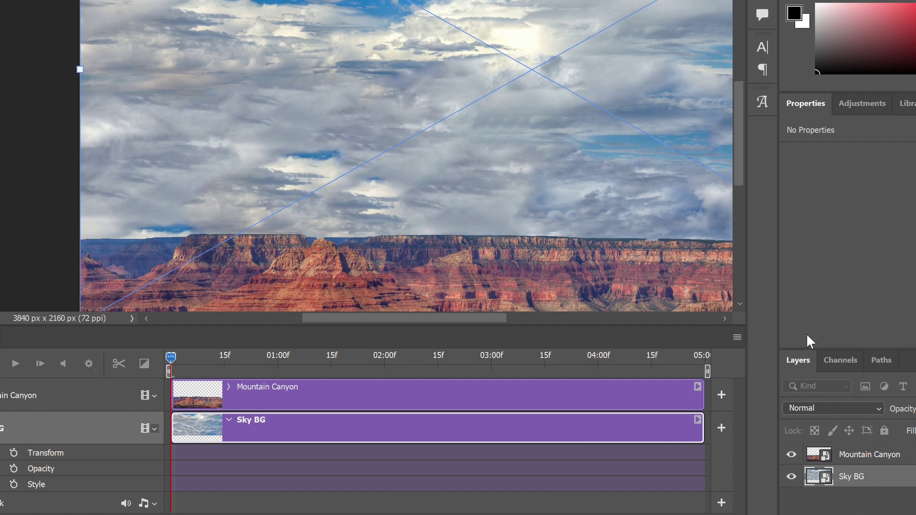
pyautogui.click(885, 483)
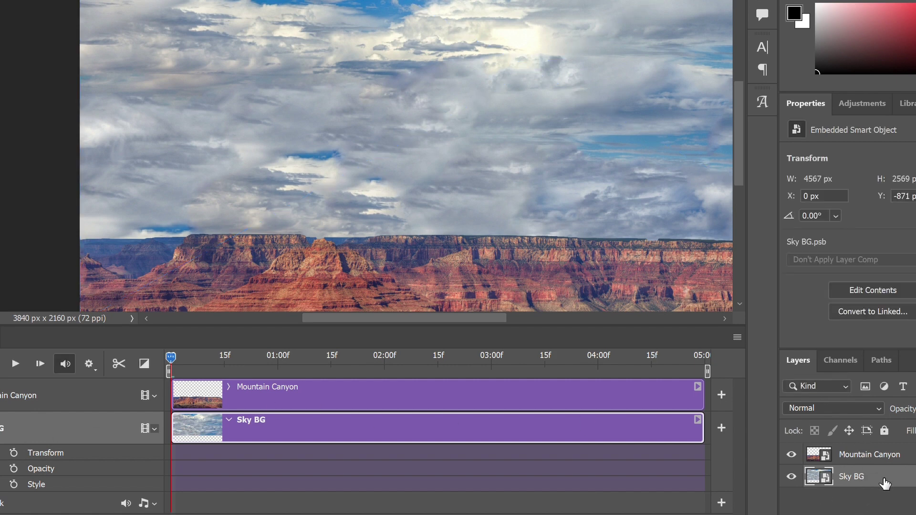
pyautogui.hotkey('ctrl', 'z')
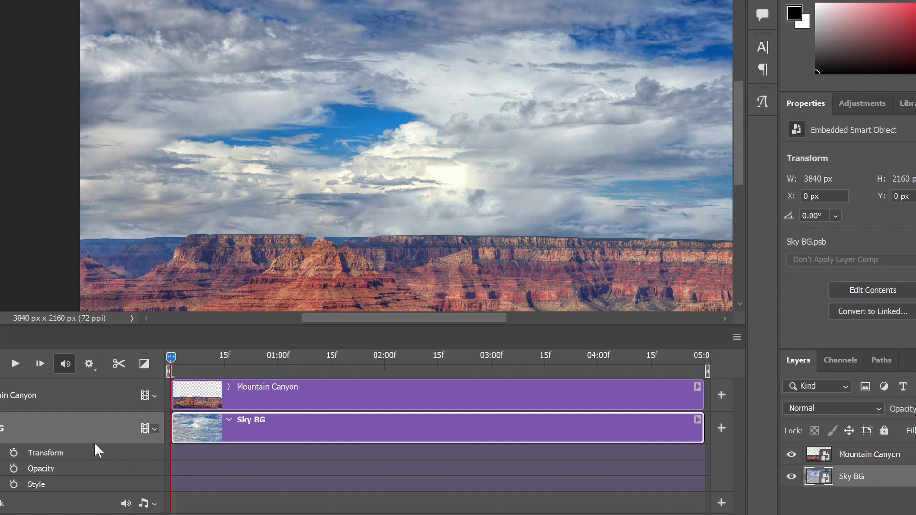
pyautogui.click(12, 453)
# Step: At 05:00 enlarge Sky BG to 4412 px wide and raise it, then preview
pyautogui.press('Right')
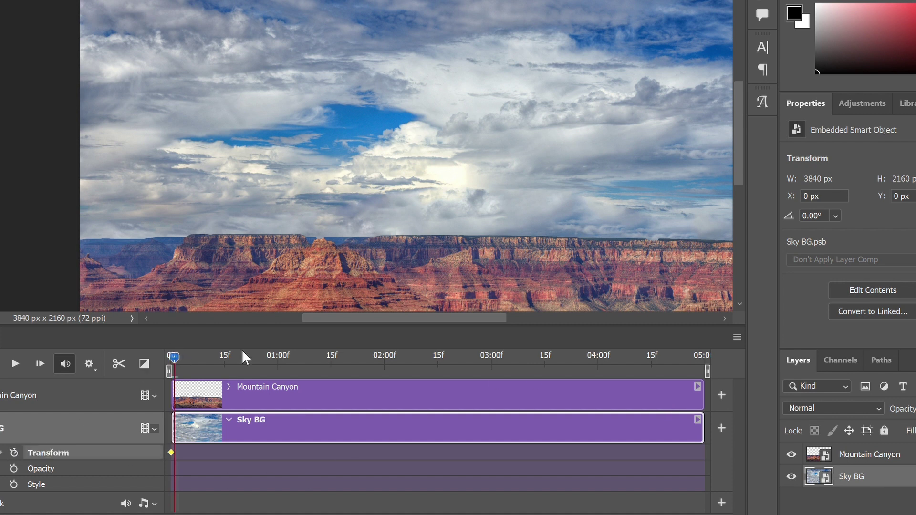
pyautogui.moveTo(245, 358); pyautogui.dragTo(734, 373)
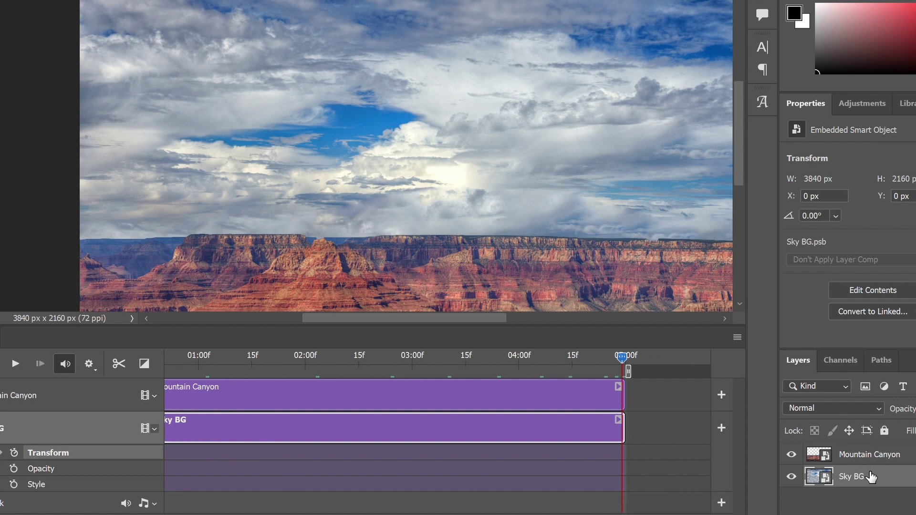
pyautogui.hotkey('ctrl', 't')
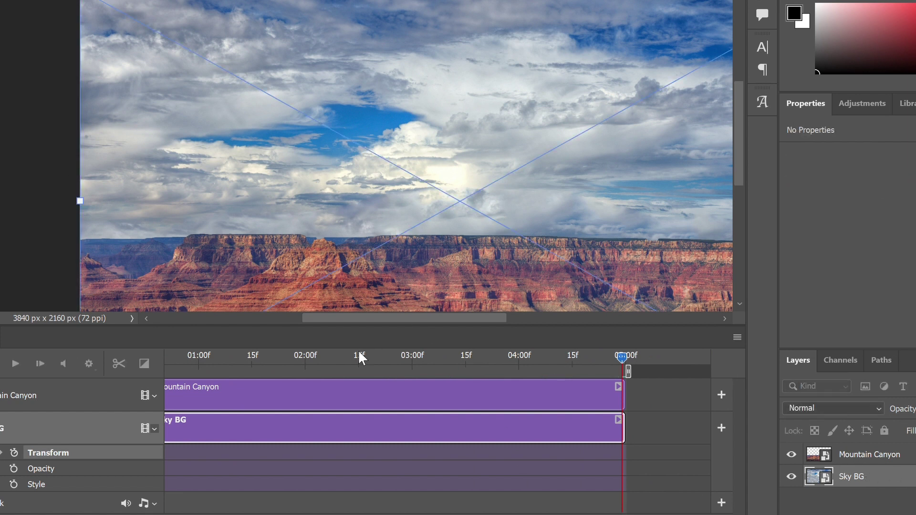
pyautogui.moveTo(84, 205); pyautogui.dragTo(1, 206)
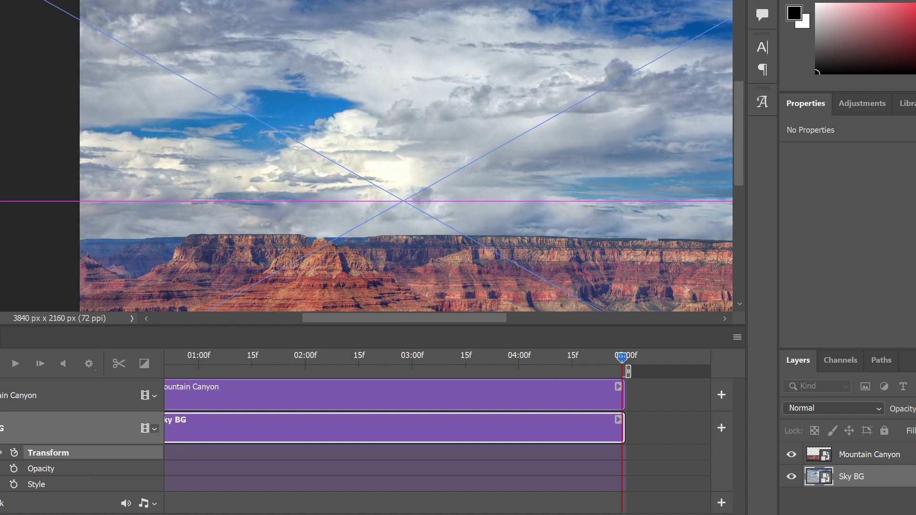
pyautogui.moveTo(141, 155)
pyautogui.mouseDown()
pyautogui.moveTo(151, 136)
pyautogui.moveTo(221, 96)
pyautogui.moveTo(245, 67)
pyautogui.moveTo(246, 41)
pyautogui.mouseUp()
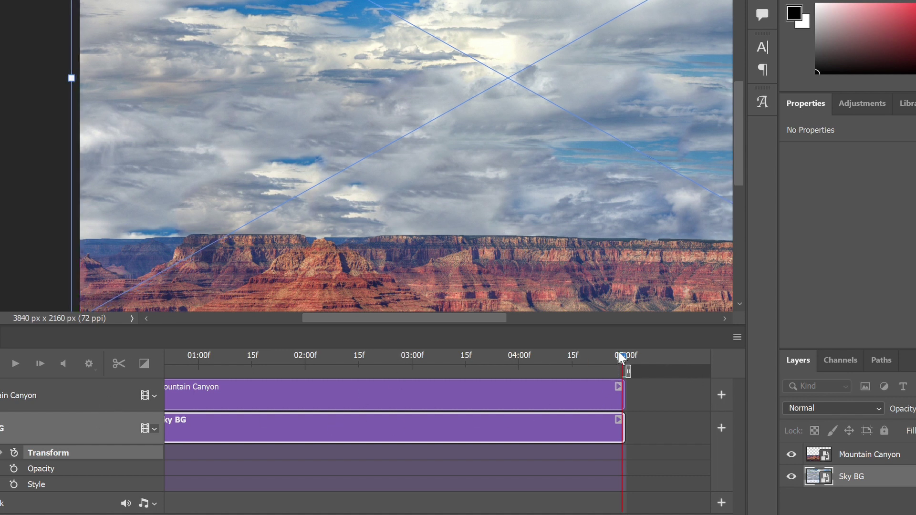
pyautogui.click(877, 475)
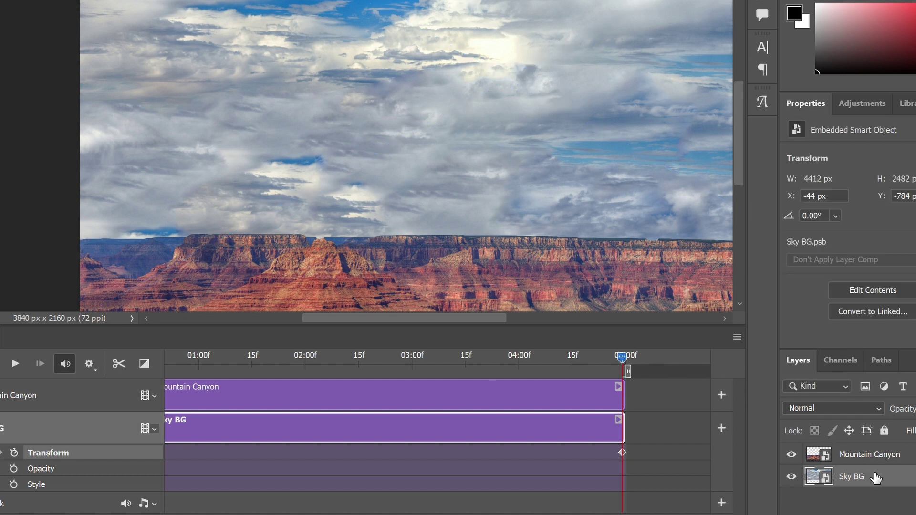
pyautogui.moveTo(616, 357); pyautogui.dragTo(112, 361)
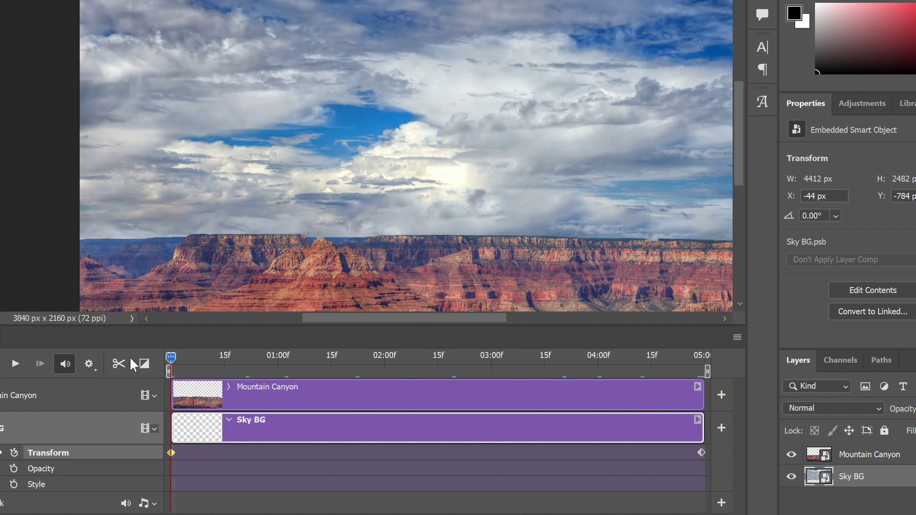
pyautogui.press('space')
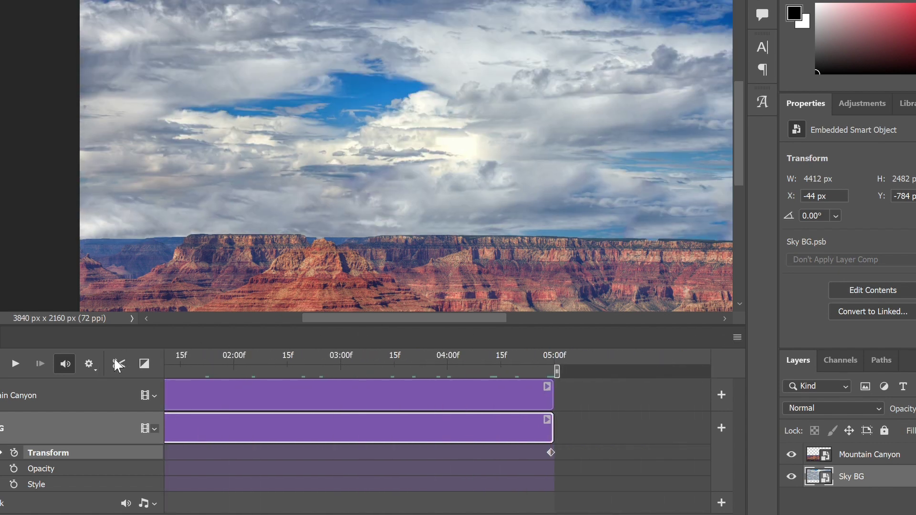
# Step: Scale Mountain Canyon up to 5111 × 1231 px at X -814, Y 929 on frame one
pyautogui.click(869, 457)
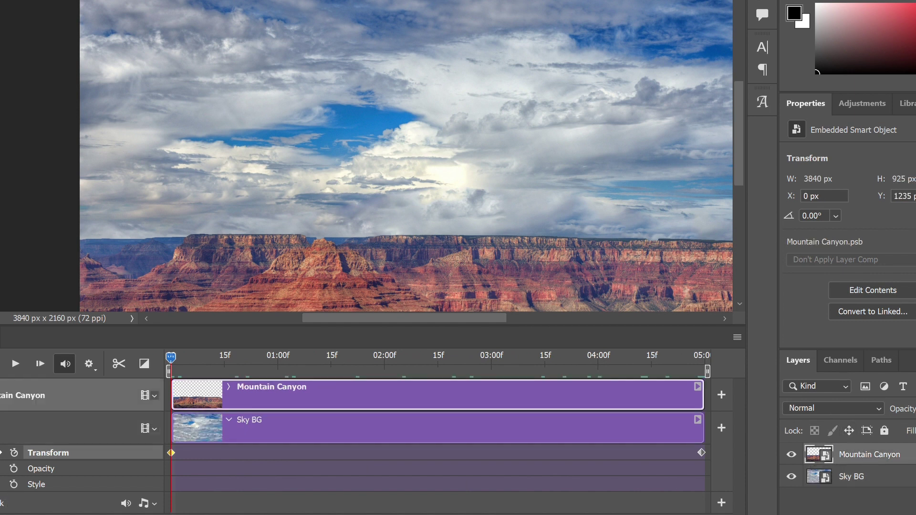
pyautogui.click(229, 420)
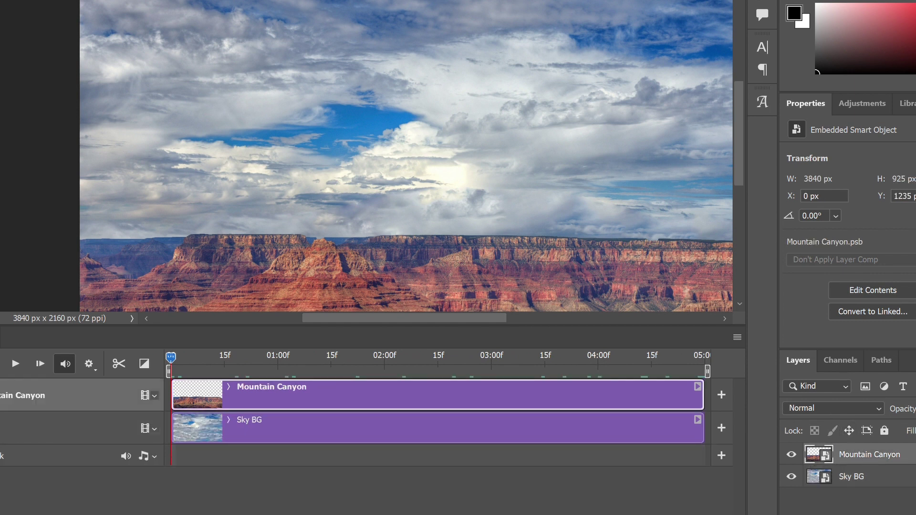
pyautogui.click(229, 386)
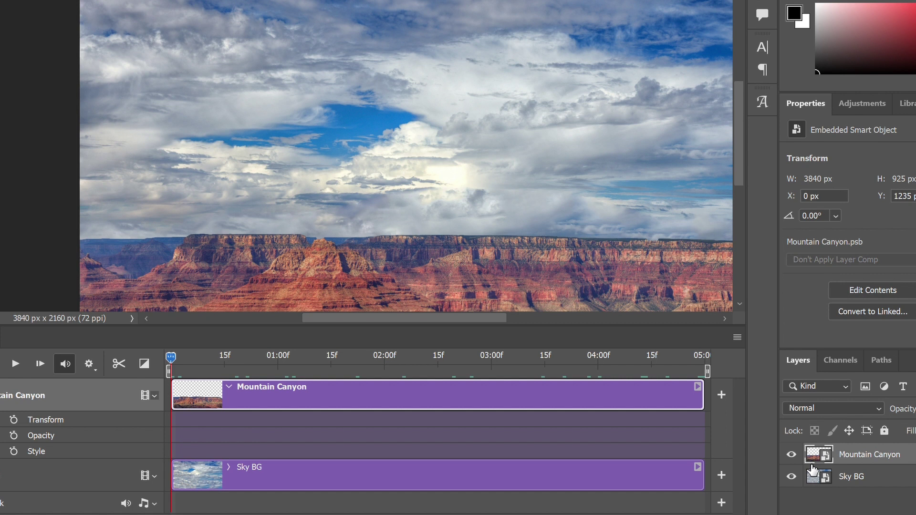
pyautogui.hotkey('ctrl', 't')
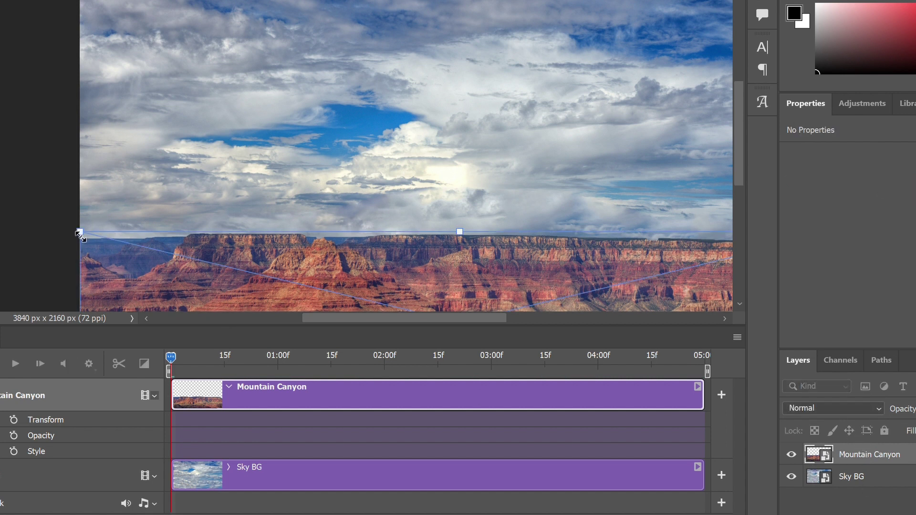
pyautogui.moveTo(81, 234); pyautogui.dragTo(19, 160)
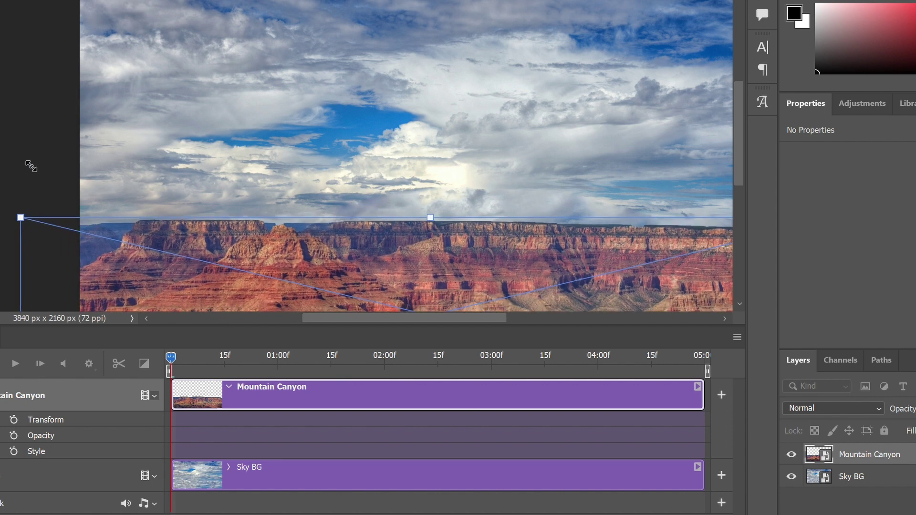
pyautogui.moveTo(426, 215); pyautogui.dragTo(424, 171)
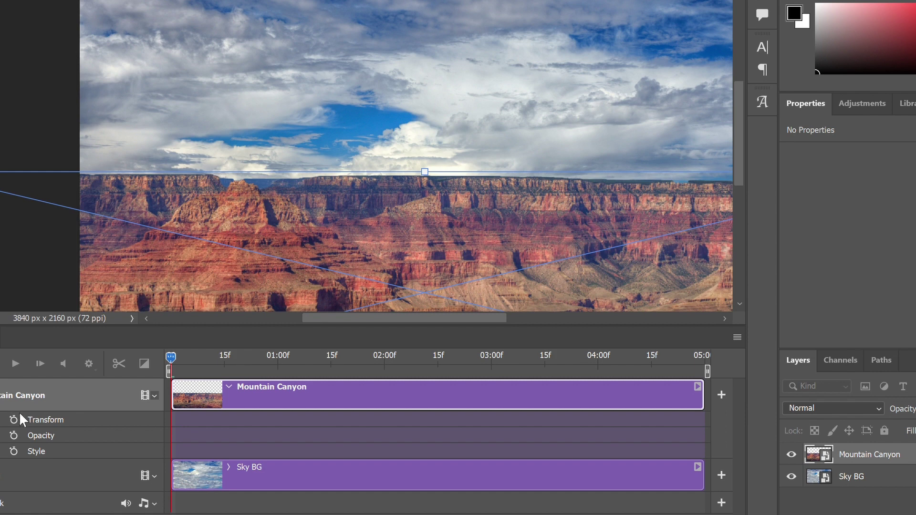
pyautogui.click(885, 454)
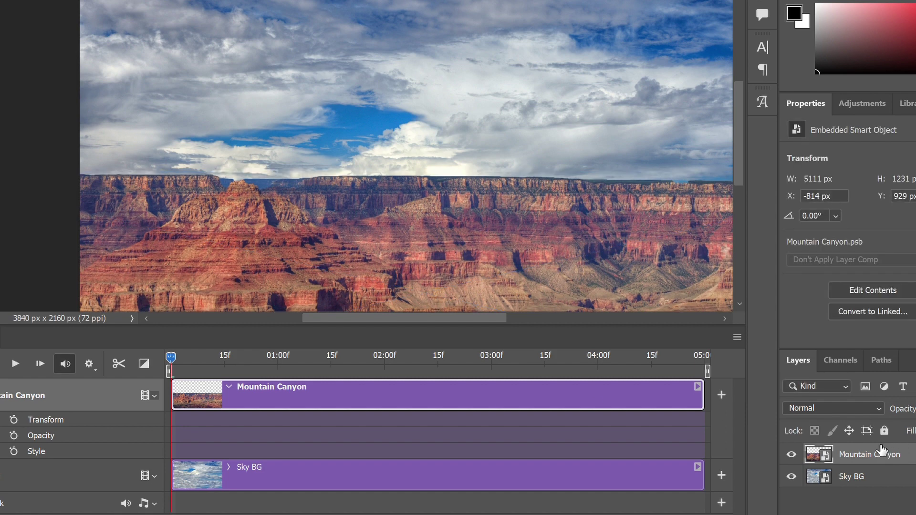
# Step: Keyframe Mountain Canyon's first-frame Transform, jump to 05:00 and start transforming the cliff layer
pyautogui.click(14, 420)
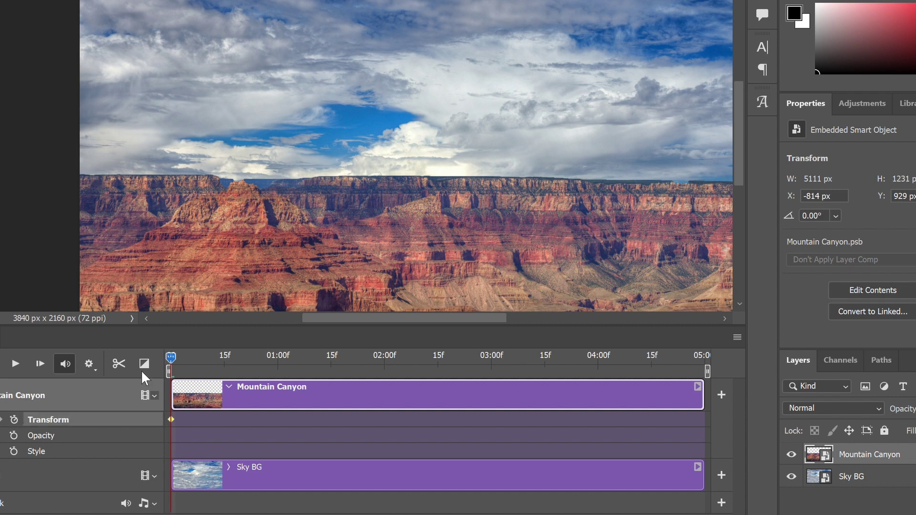
pyautogui.moveTo(171, 359); pyautogui.dragTo(697, 379)
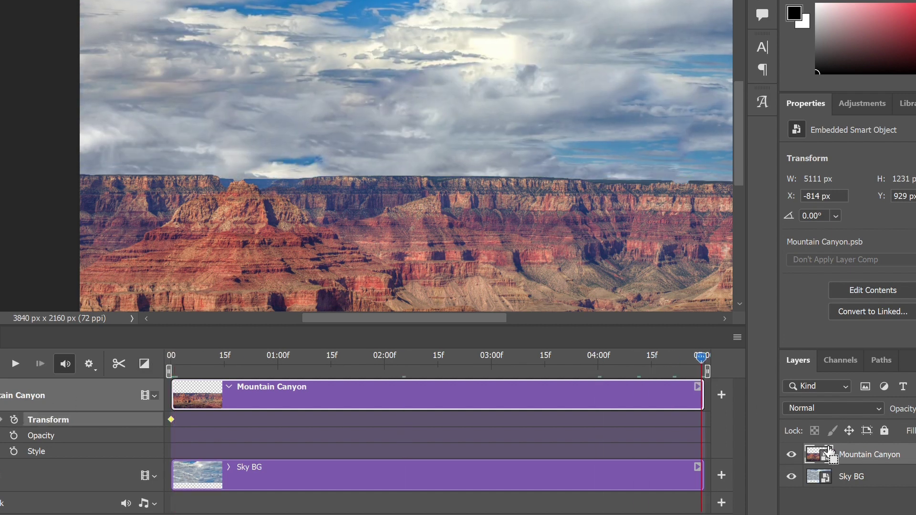
pyautogui.hotkey('ctrl', 't')
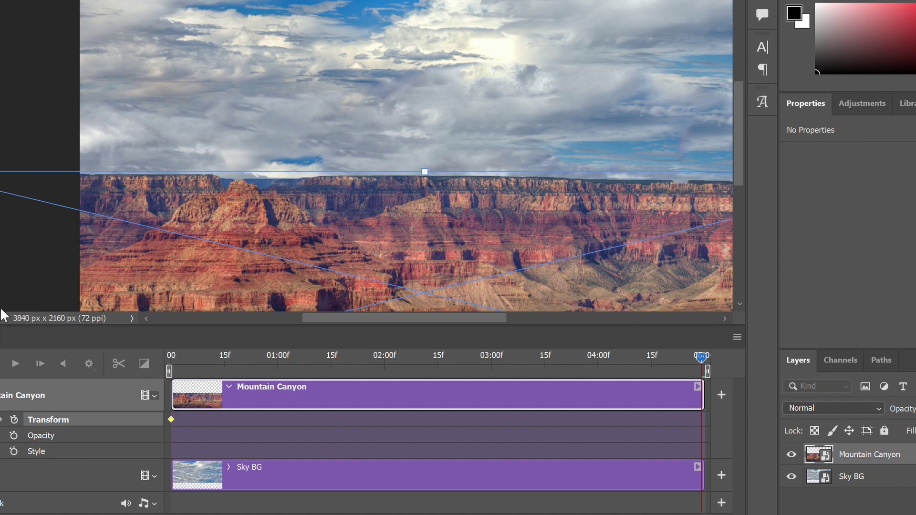
pyautogui.moveTo(6, 327); pyautogui.dragTo(25, 449)
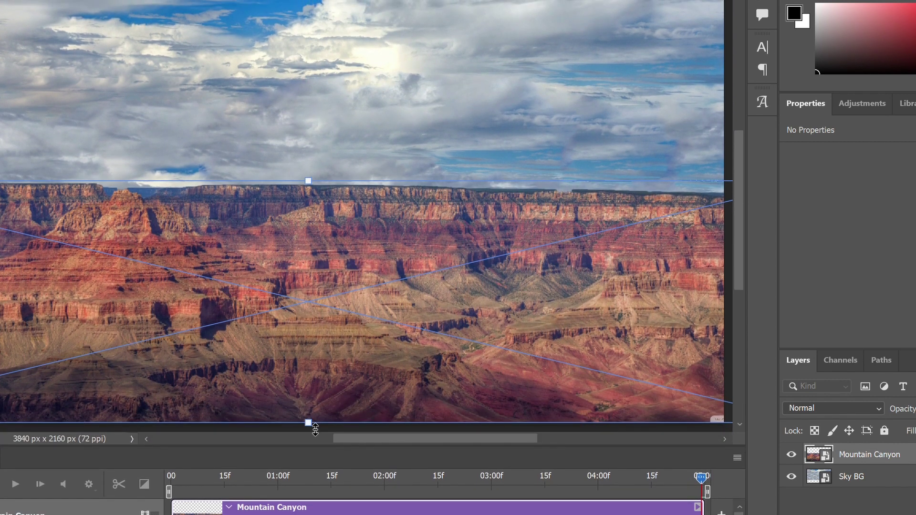
pyautogui.moveTo(313, 429); pyautogui.dragTo(312, 443)
pyautogui.moveTo(306, 444); pyautogui.dragTo(302, 405)
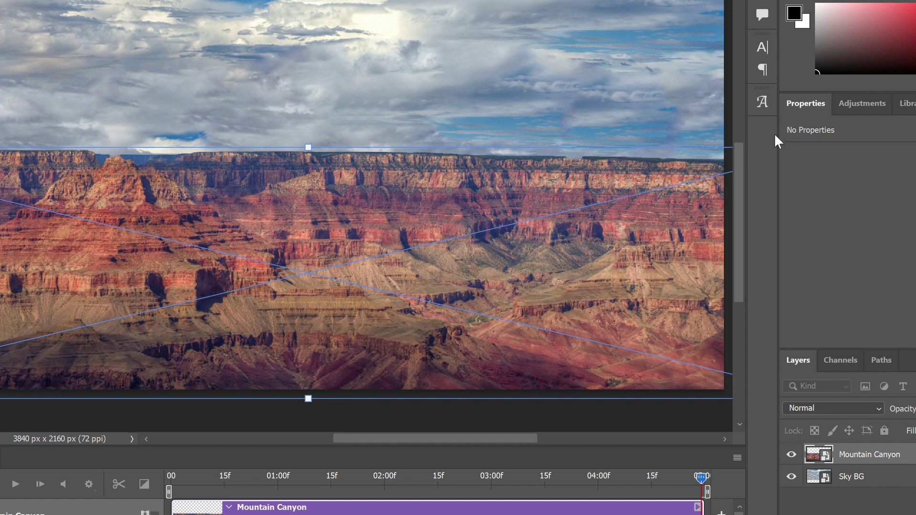
pyautogui.moveTo(781, 144); pyautogui.dragTo(820, 144)
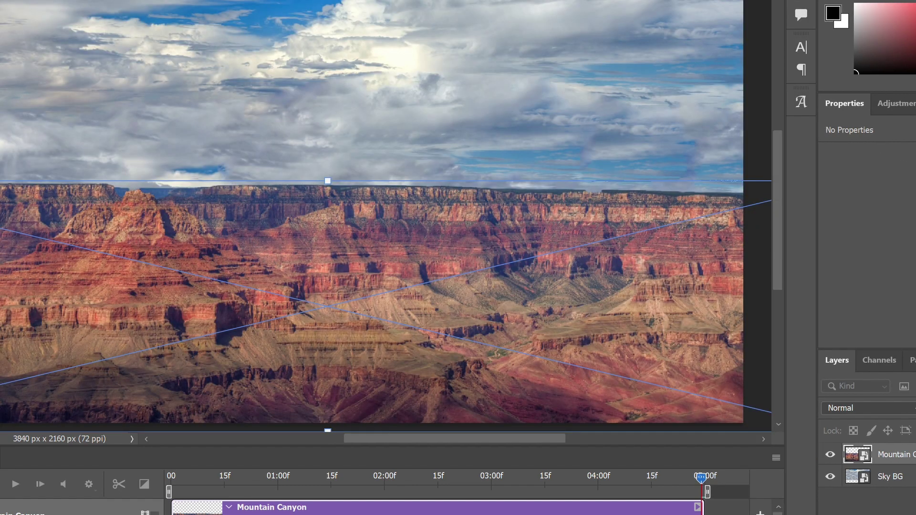
# Step: Shrink and move Mountain Canyon to 3948 px wide at X -54, then return to frame 0
pyautogui.moveTo(39, 258); pyautogui.dragTo(161, 256)
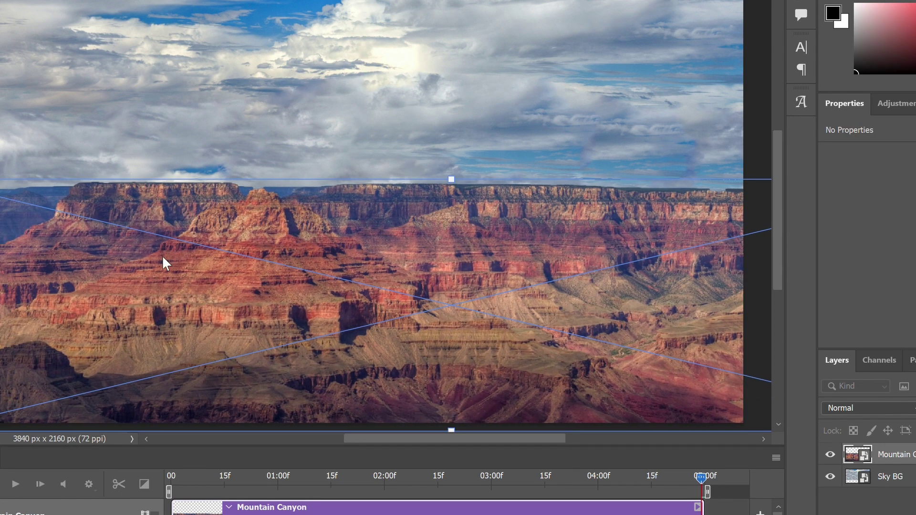
pyautogui.moveTo(162, 256); pyautogui.dragTo(203, 269)
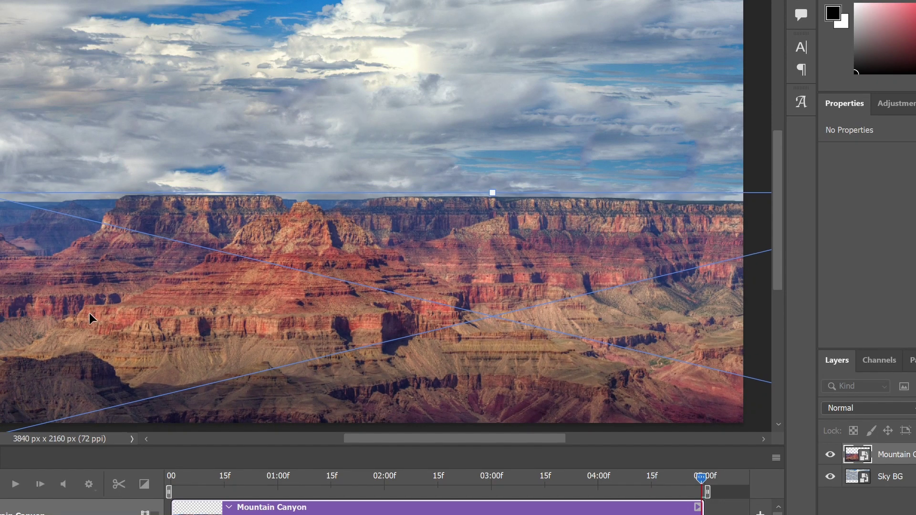
pyautogui.moveTo(89, 313); pyautogui.dragTo(59, 323)
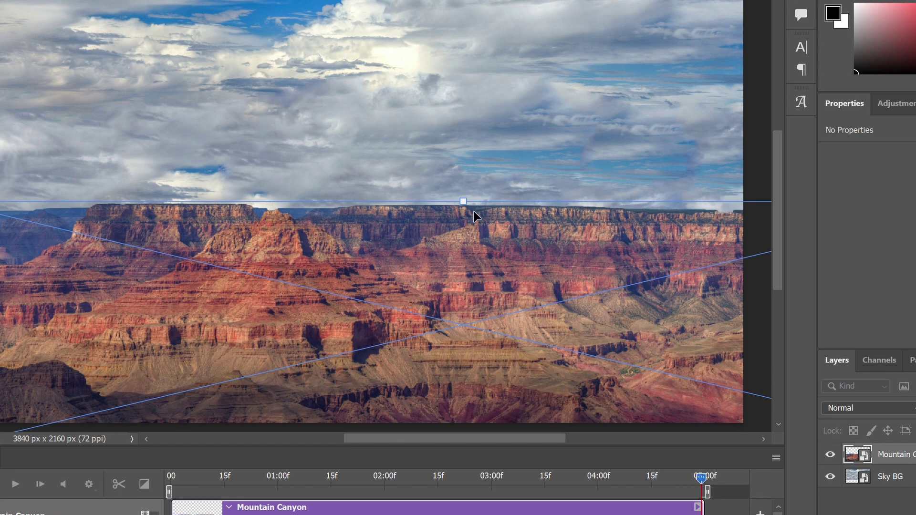
pyautogui.moveTo(463, 202); pyautogui.dragTo(455, 214)
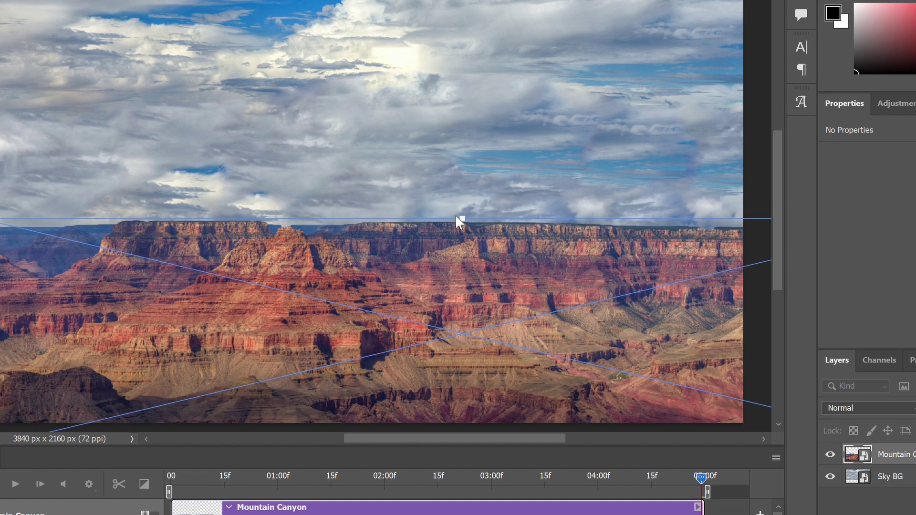
pyautogui.moveTo(450, 271); pyautogui.dragTo(424, 279)
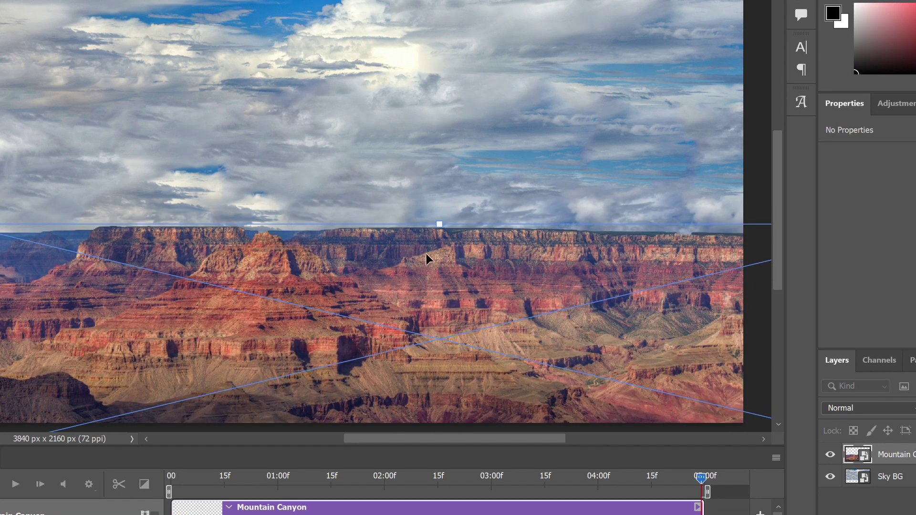
pyautogui.moveTo(442, 235); pyautogui.dragTo(441, 253)
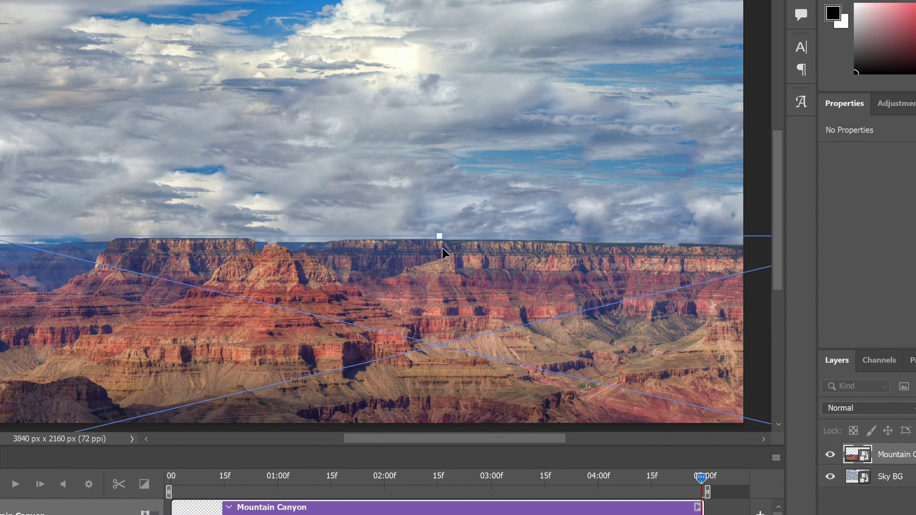
pyautogui.moveTo(425, 295); pyautogui.dragTo(425, 294)
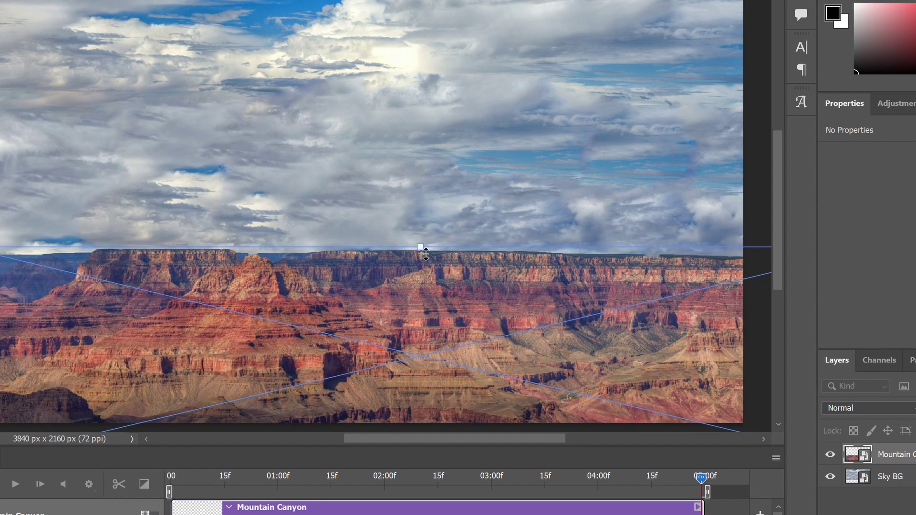
pyautogui.moveTo(430, 252); pyautogui.dragTo(412, 272)
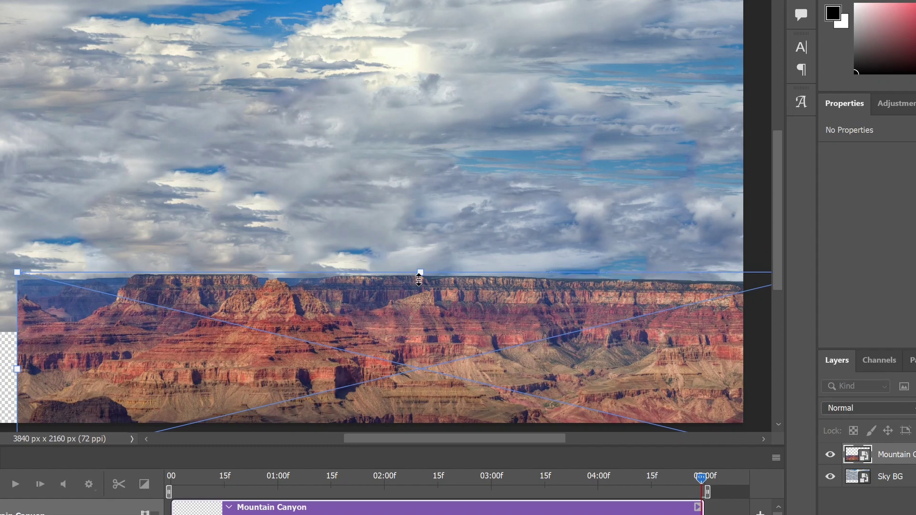
pyautogui.moveTo(405, 315); pyautogui.dragTo(355, 322)
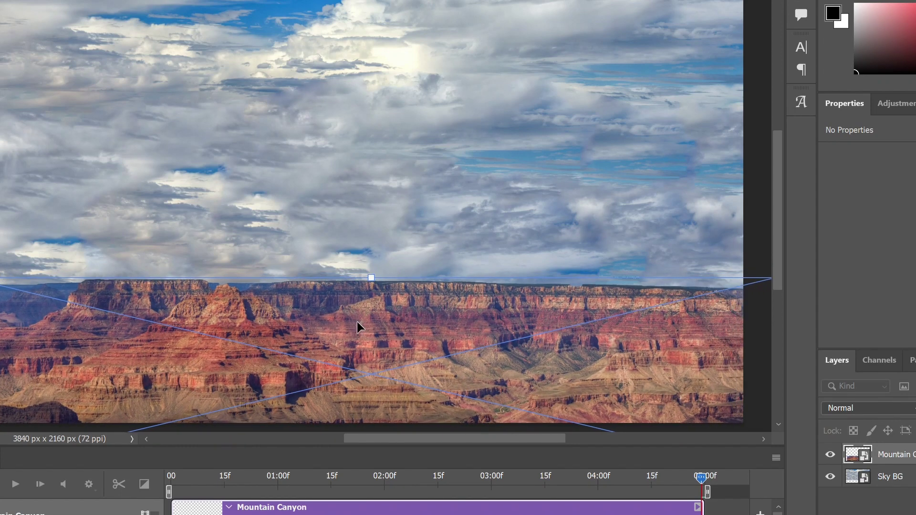
pyautogui.moveTo(367, 282); pyautogui.dragTo(362, 286)
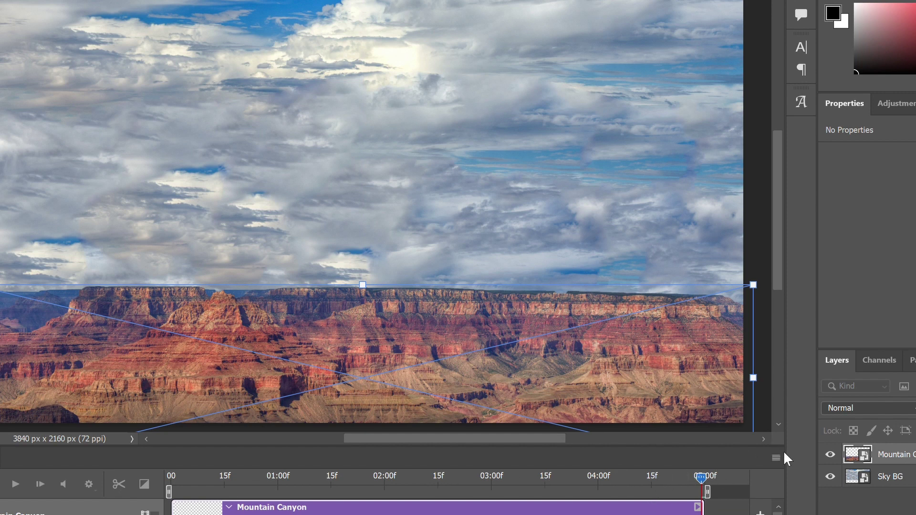
pyautogui.press('Return')
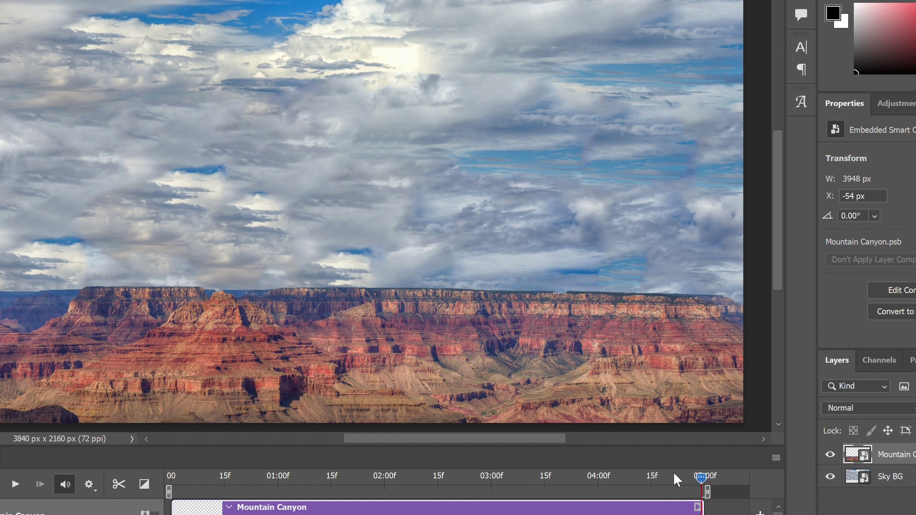
pyautogui.moveTo(674, 477); pyautogui.dragTo(172, 475)
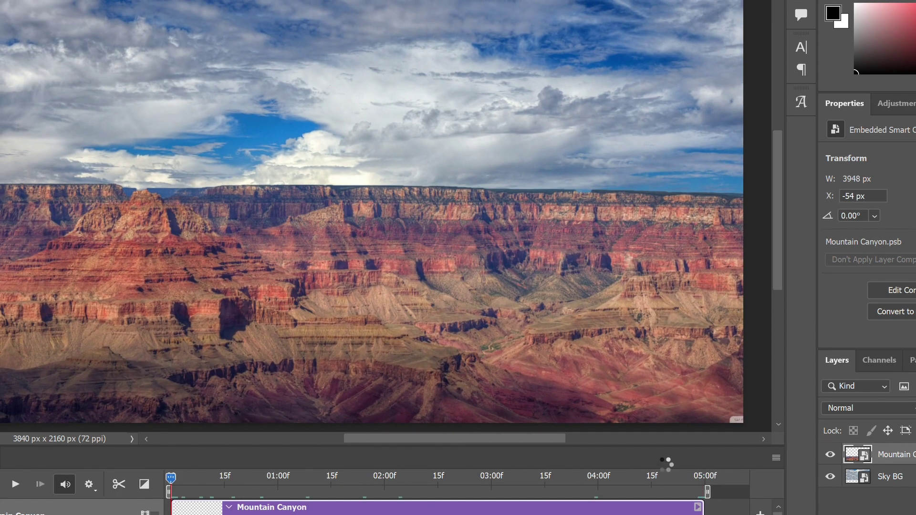